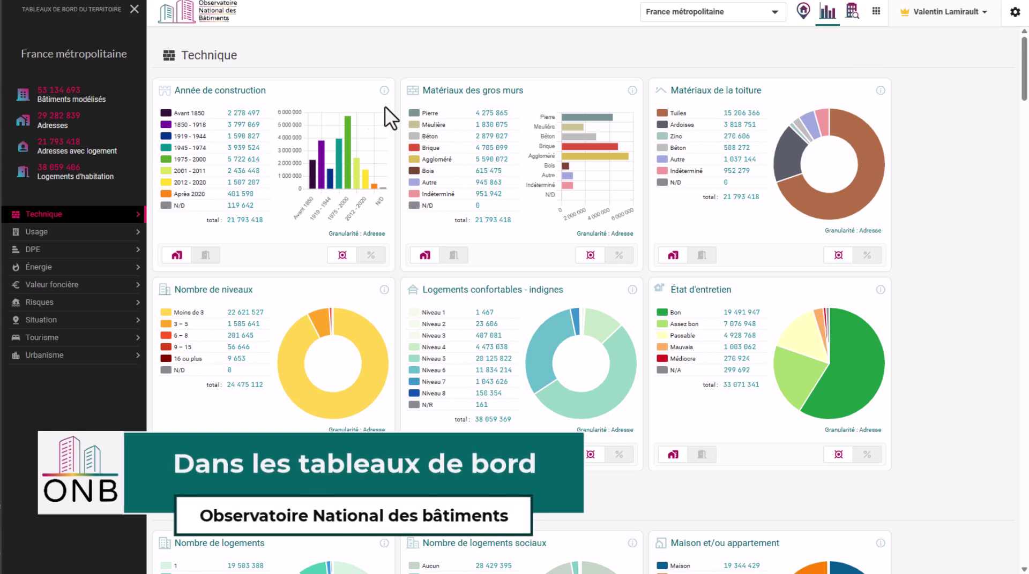
# Consult the data information for Année de construction in the territory dashboard and for the DPE history in the address dashboard
pyautogui.click(384, 91)
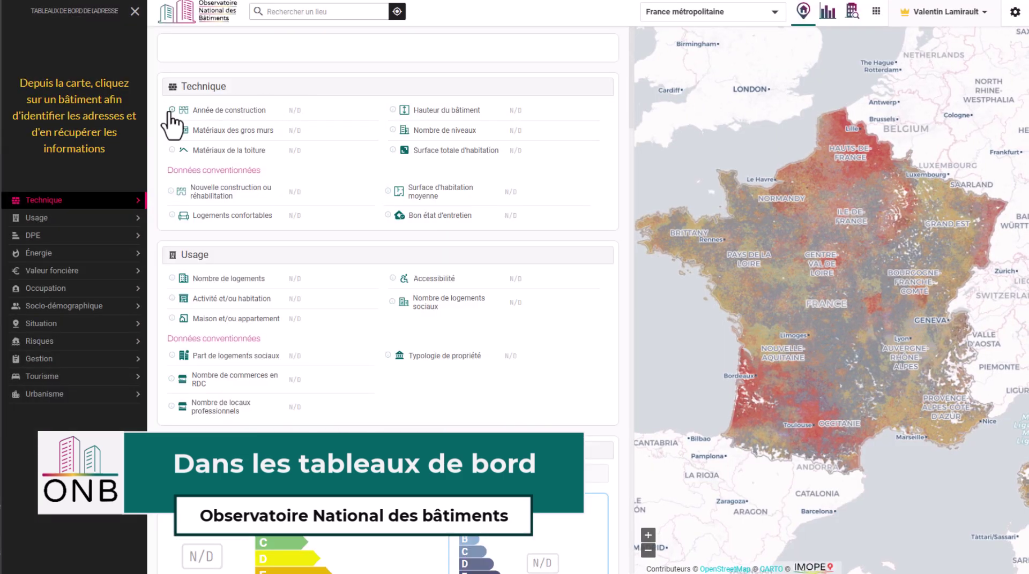
pyautogui.scroll(-5, 355, 278)
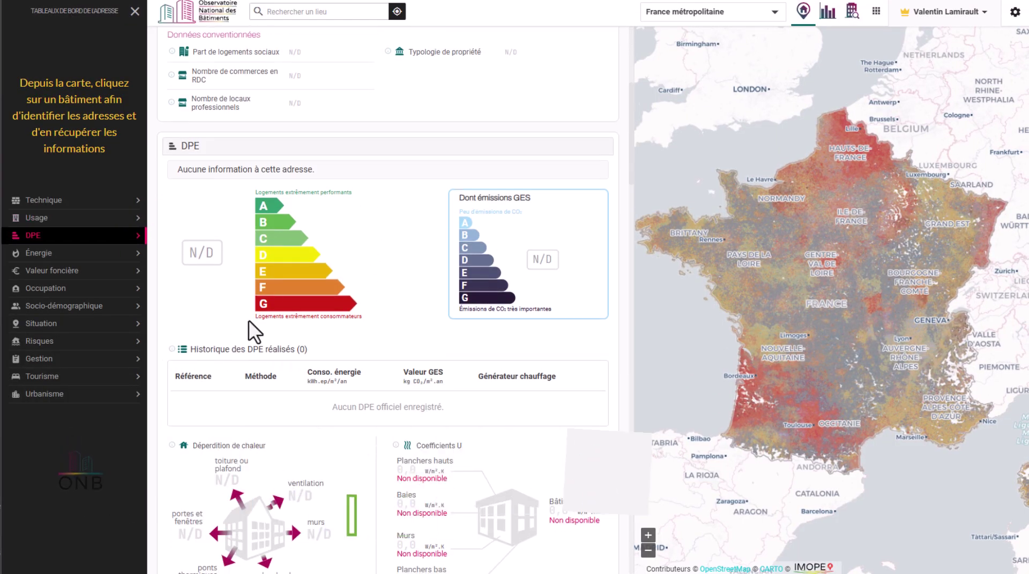
pyautogui.click(172, 349)
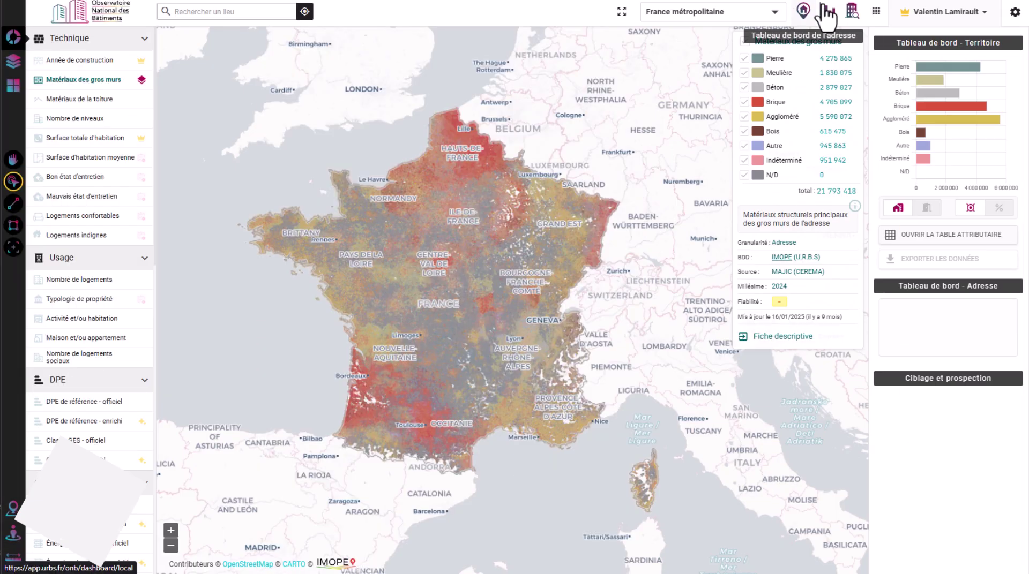
# Add the Matériaux des gros murs criterion in the Ciblage et prospection tool
pyautogui.click(852, 11)
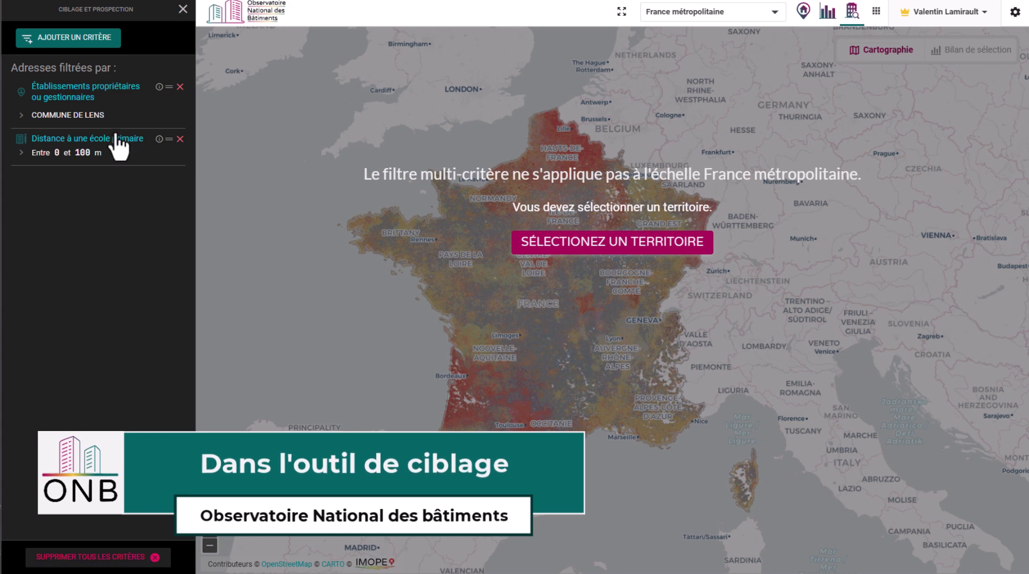
pyautogui.click(71, 39)
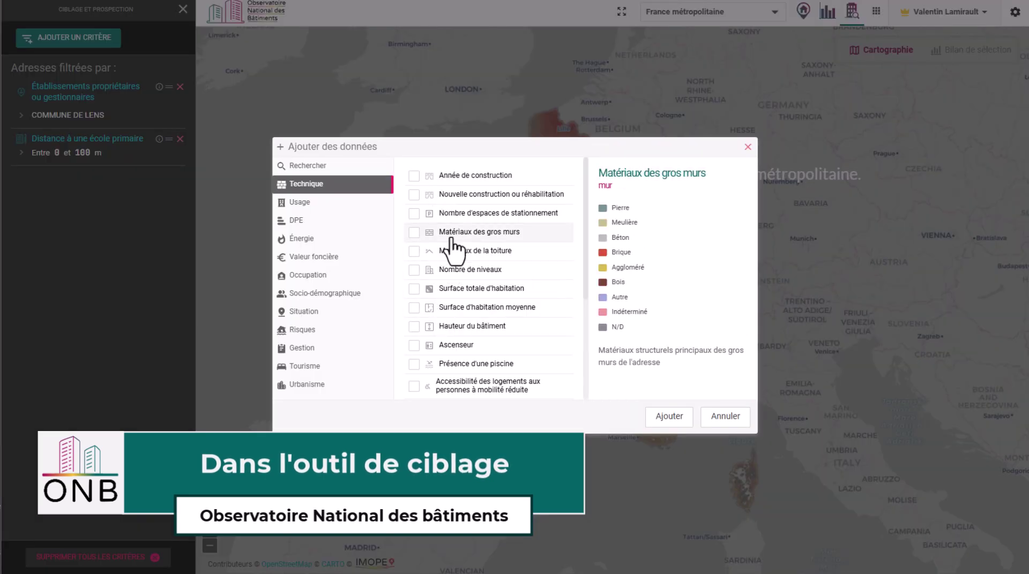
pyautogui.click(413, 232)
pyautogui.click(669, 416)
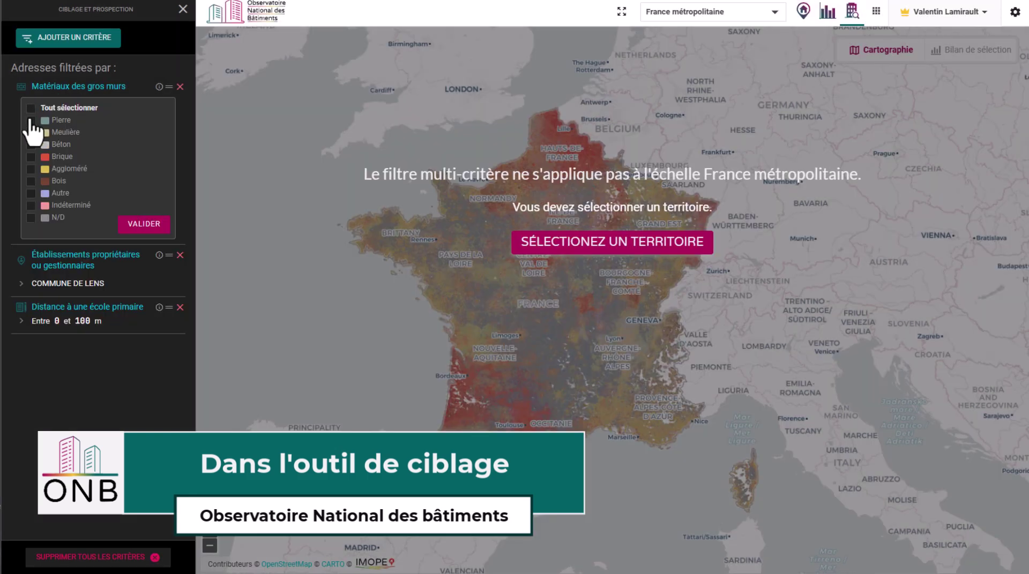
# Filter the Matériaux des gros murs criterion on every material except N/D and consult the criterion's information
pyautogui.click(30, 218)
pyautogui.click(144, 224)
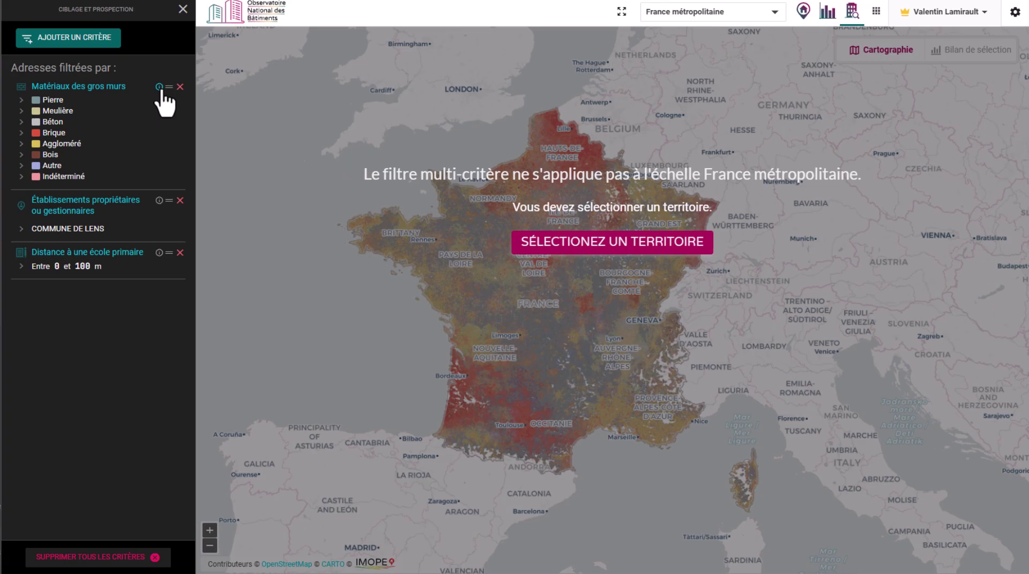
pyautogui.click(159, 87)
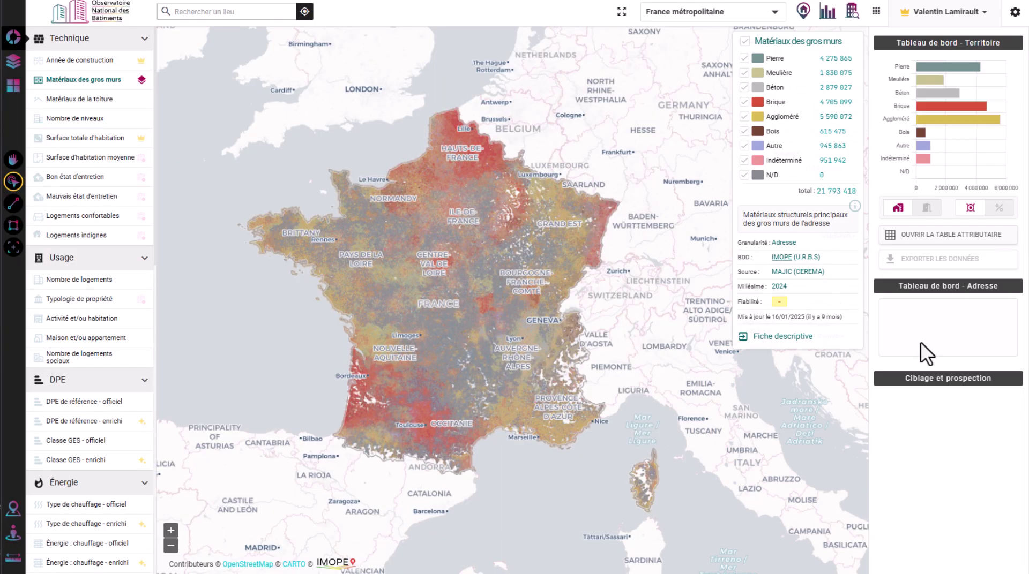
# Open the descriptive sheet for Matériaux des gros murs from the map legend and read its methodology, variables, tool availability and sources
pyautogui.click(770, 342)
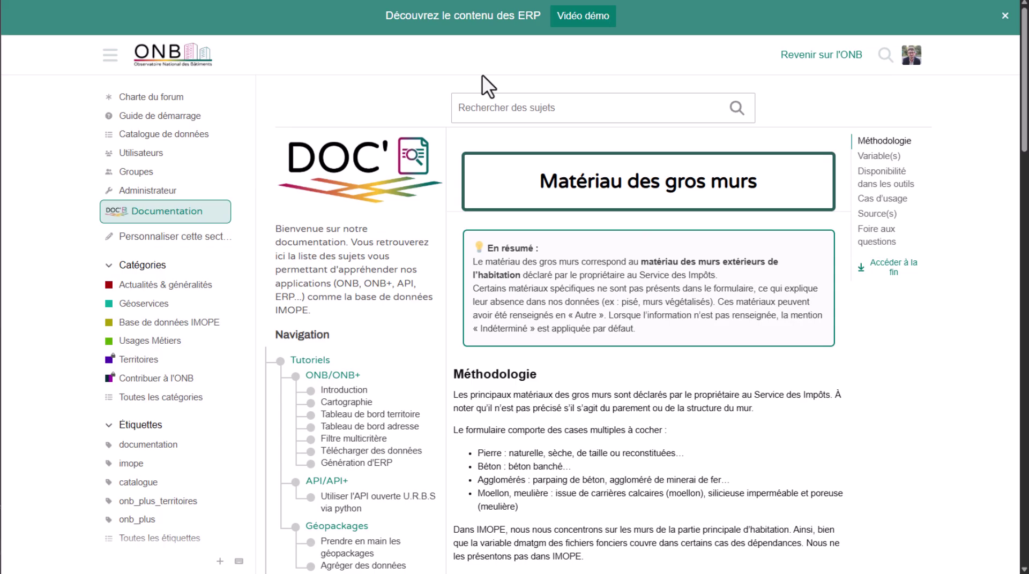
pyautogui.scroll(-1, 607, 268)
pyautogui.scroll(-5, 606, 267)
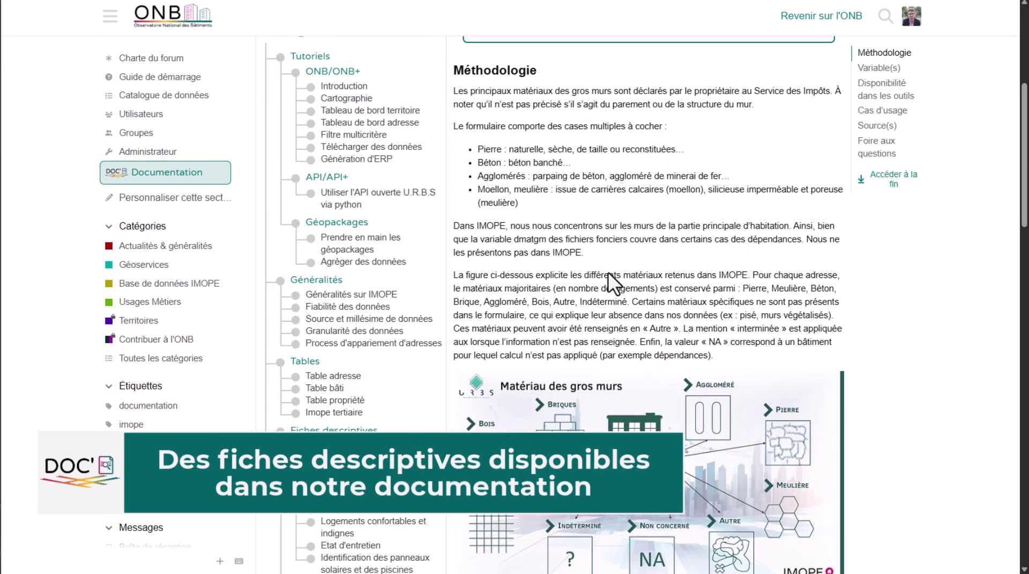
pyautogui.scroll(2, 608, 272)
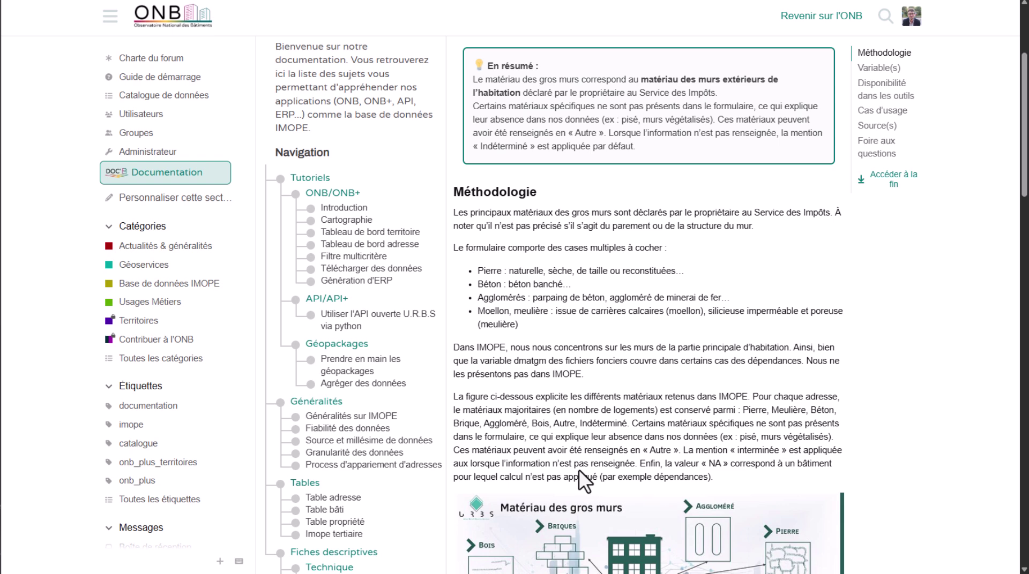
pyautogui.scroll(-12, 664, 397)
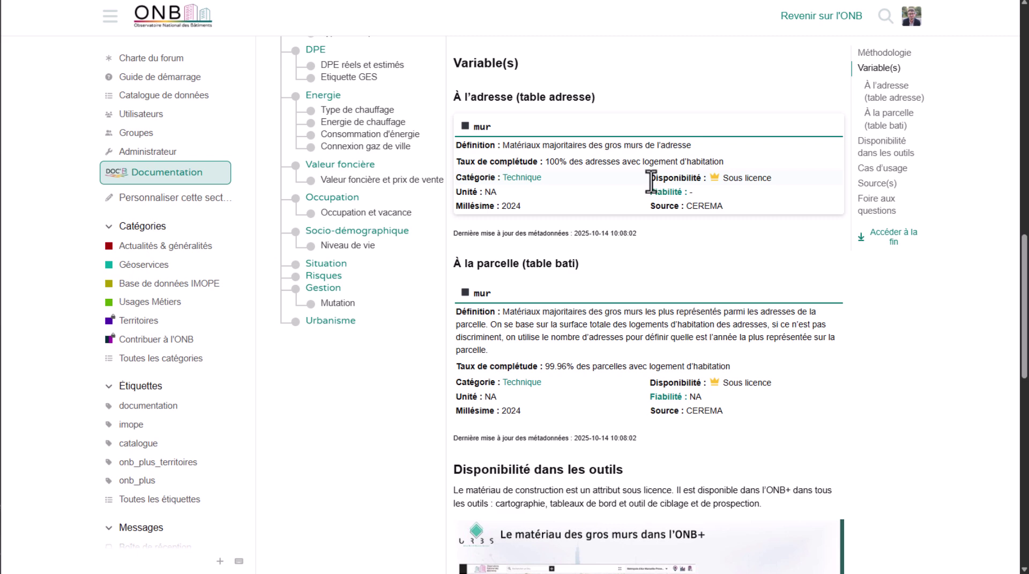
pyautogui.scroll(-10, 656, 225)
pyautogui.scroll(4, 699, 214)
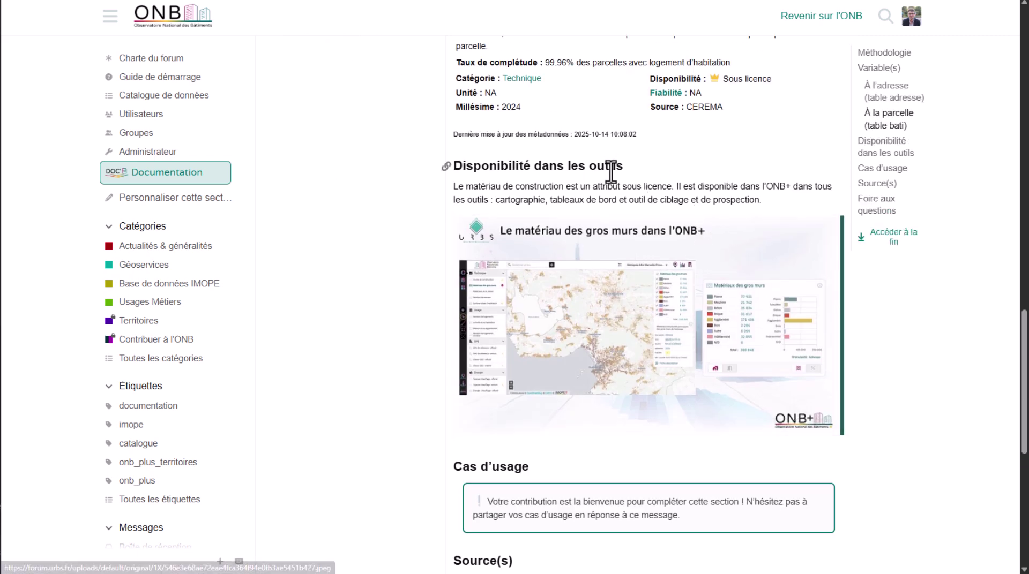
pyautogui.scroll(-3, 579, 414)
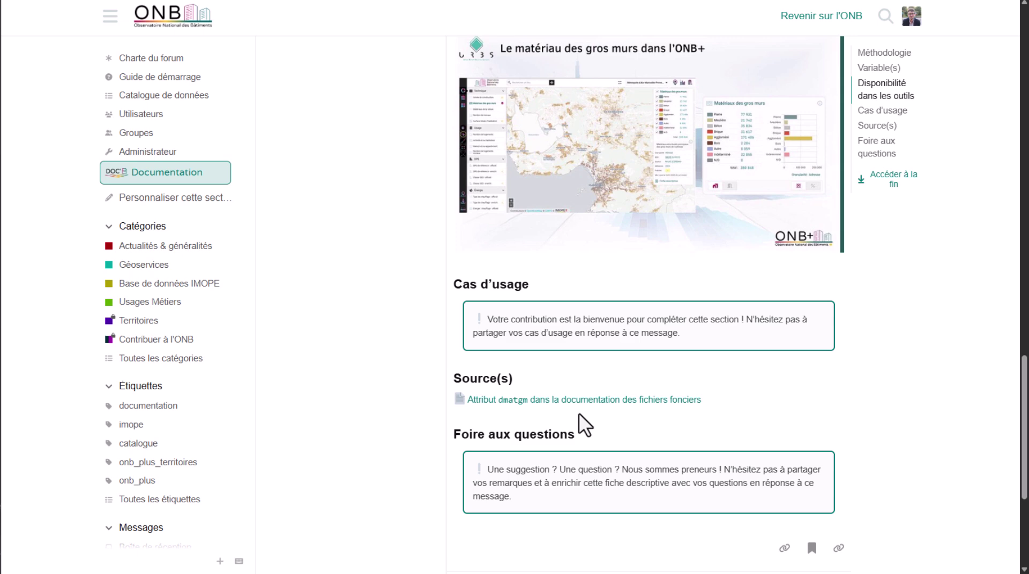
# Return to the start of the sheet and examine the documentation's navigation tree, from the tutorials to the generalities and tables
pyautogui.scroll(10, 578, 413)
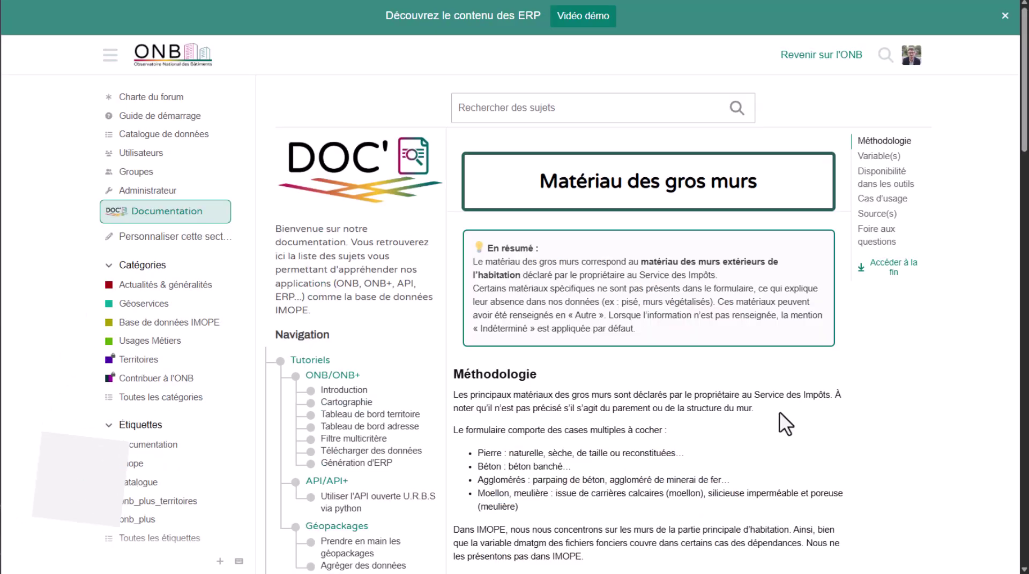
pyautogui.scroll(-5, 418, 325)
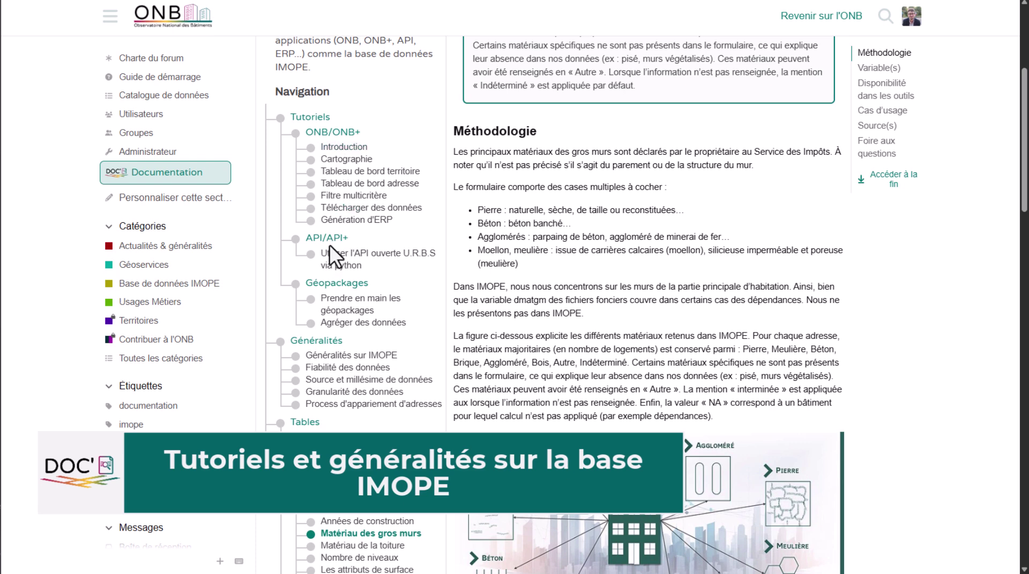
pyautogui.scroll(-2, 387, 268)
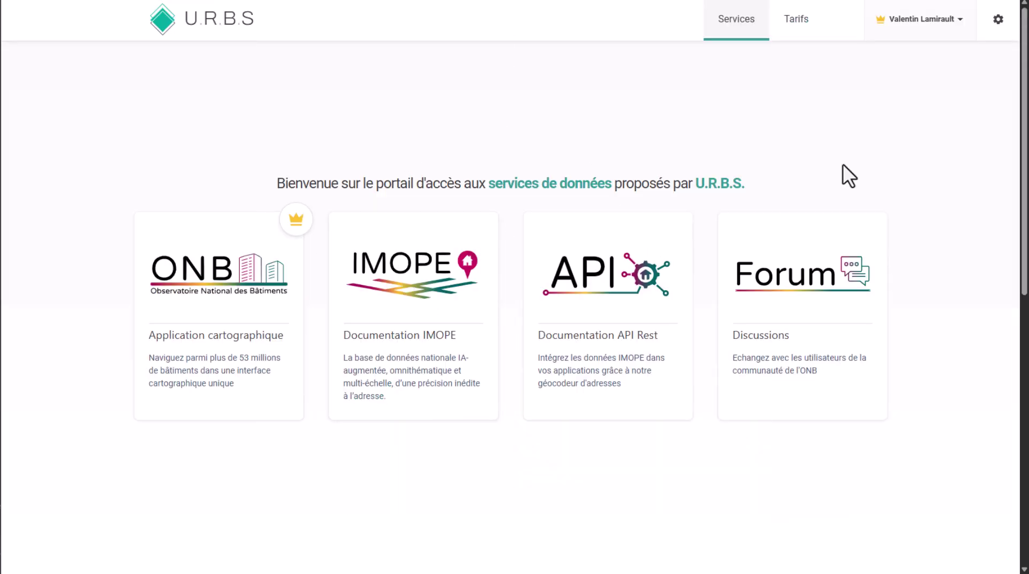
# Open the IMOPE documentation from the U.R.B.S. services portal and view its Thématiques and Sources pages
pyautogui.click(403, 307)
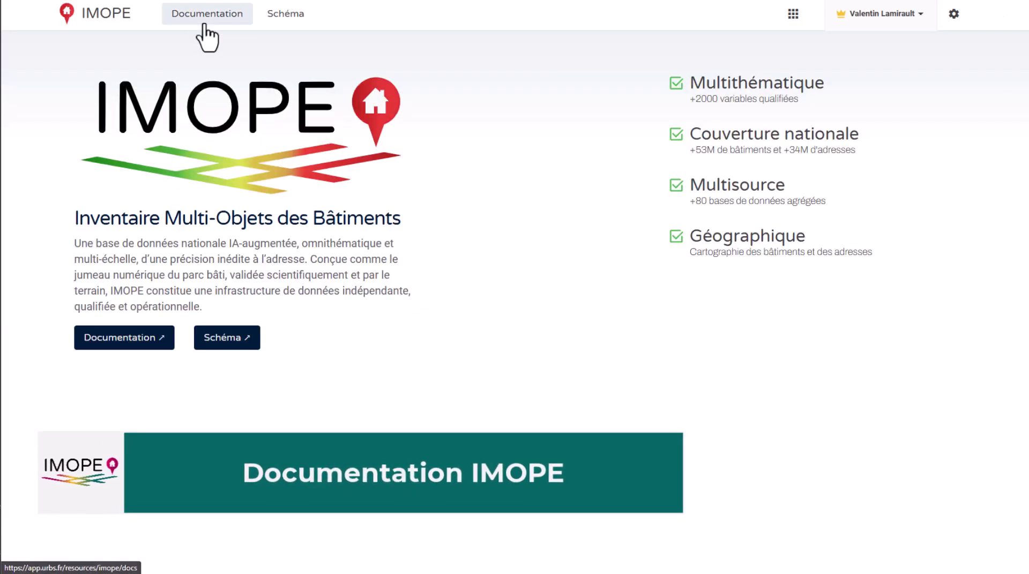
pyautogui.click(203, 21)
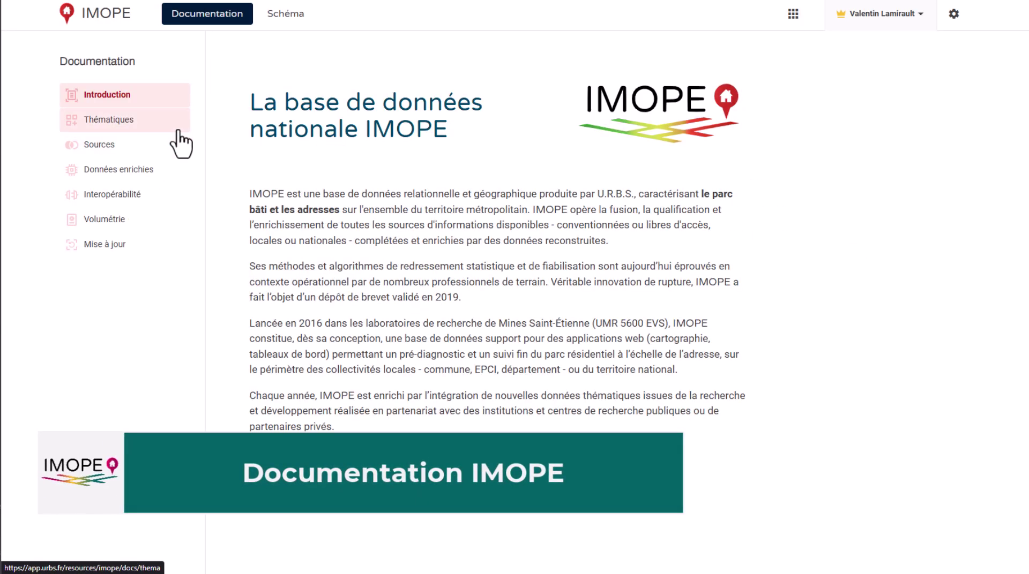
pyautogui.click(134, 124)
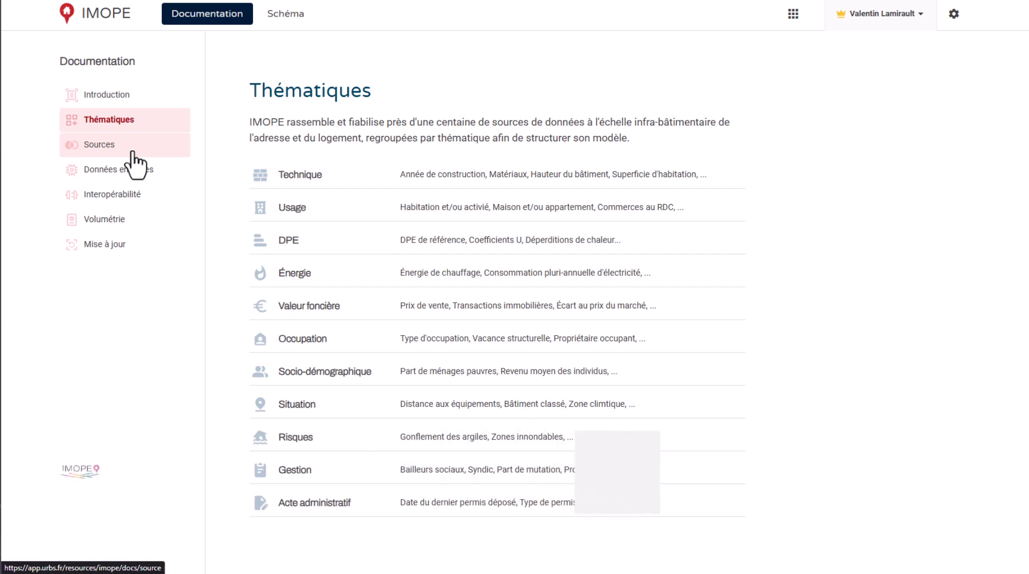
pyautogui.click(131, 152)
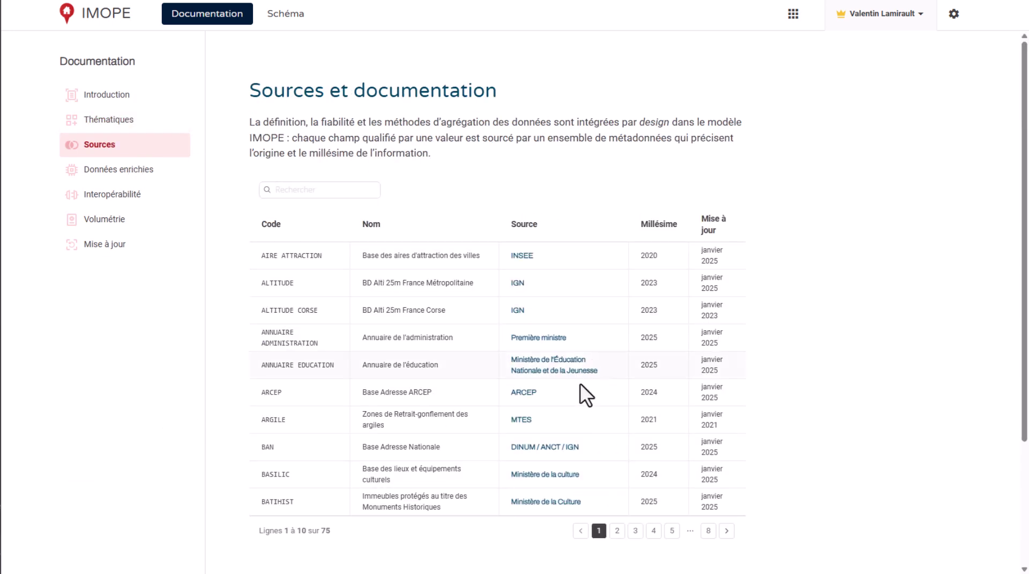
# View the Données enrichies, Interopérabilité, Volumétrie and Mise à jour pages of the IMOPE documentation
pyautogui.click(118, 169)
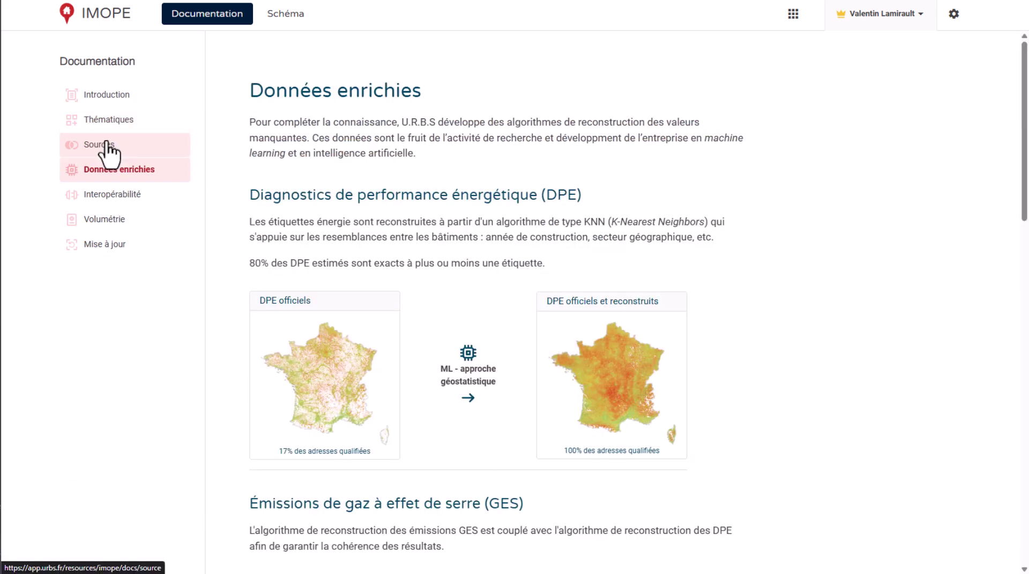
pyautogui.click(105, 197)
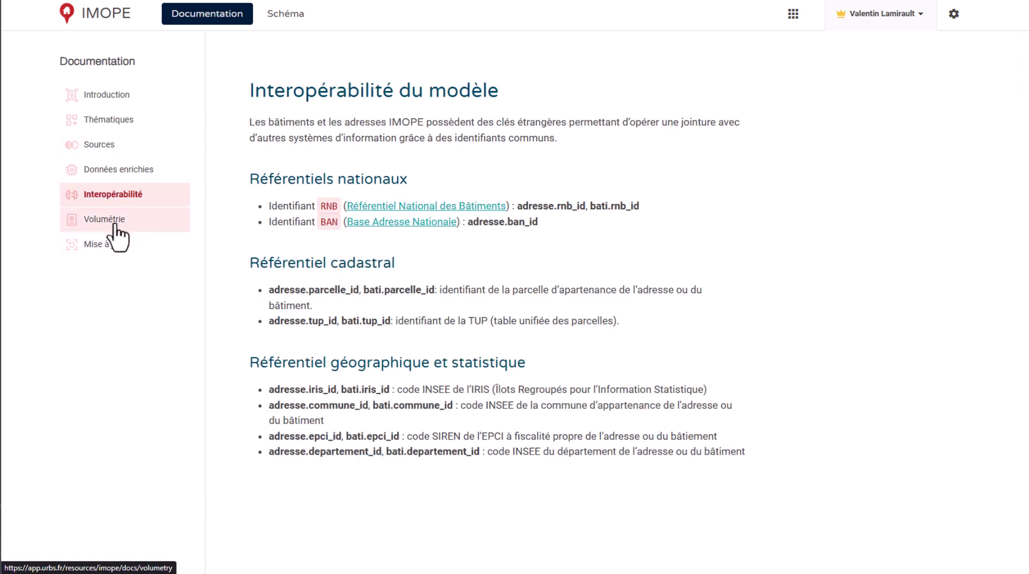
pyautogui.click(109, 222)
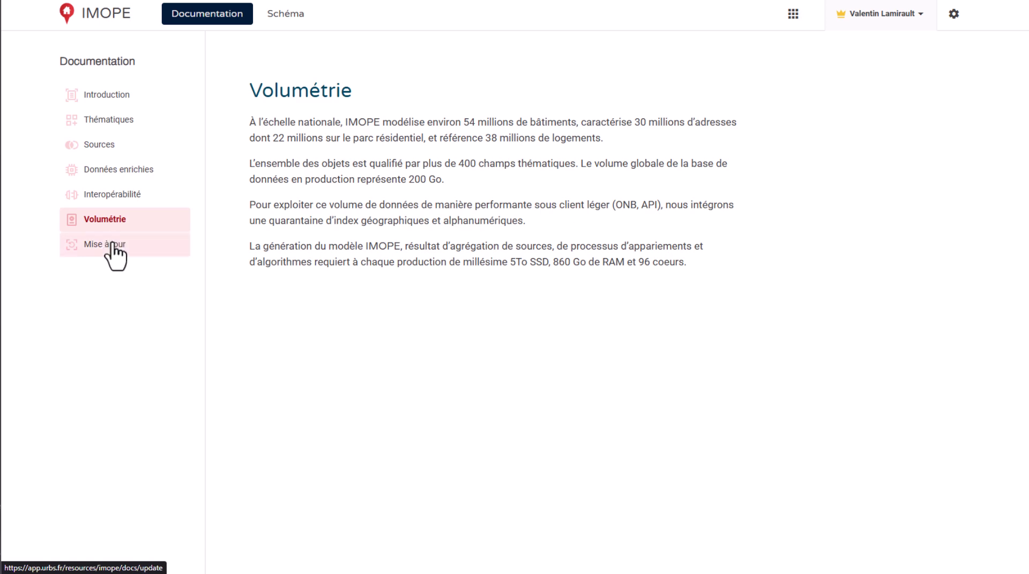
pyautogui.click(109, 246)
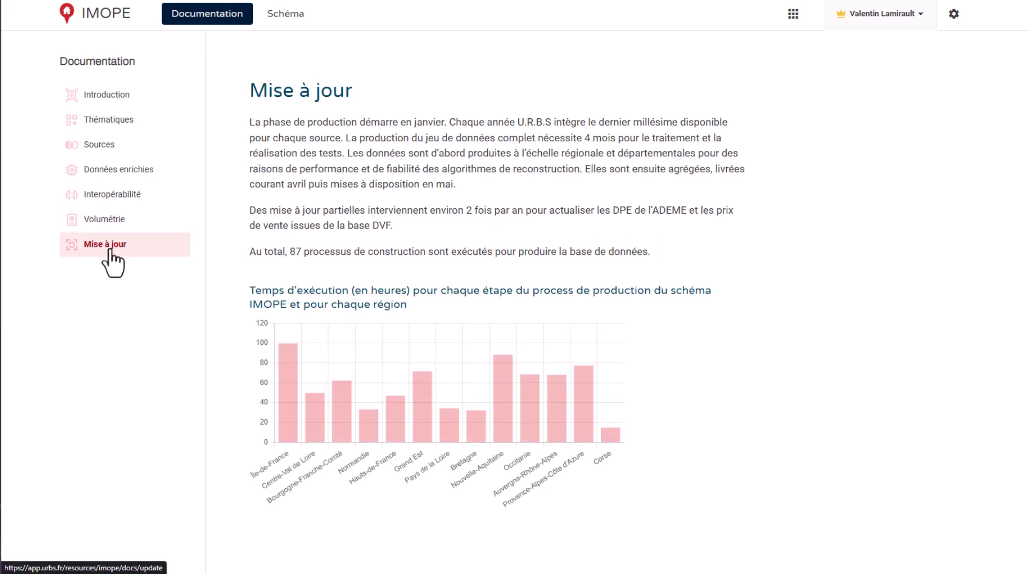
# Open the IMOPE schema, view the fields of the adresse table, and return to the entity-relationship diagram
pyautogui.click(285, 21)
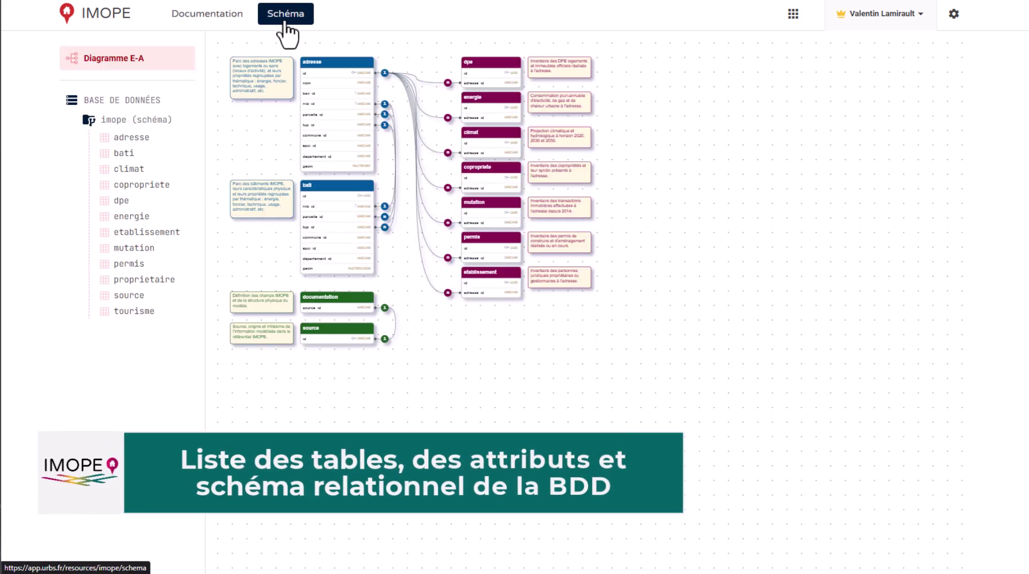
pyautogui.click(148, 144)
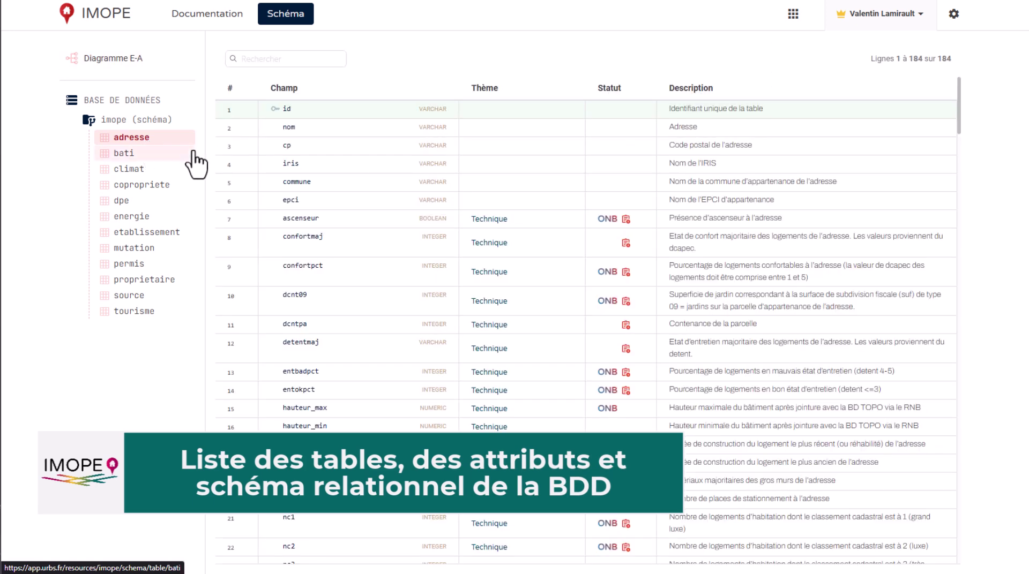
pyautogui.click(115, 59)
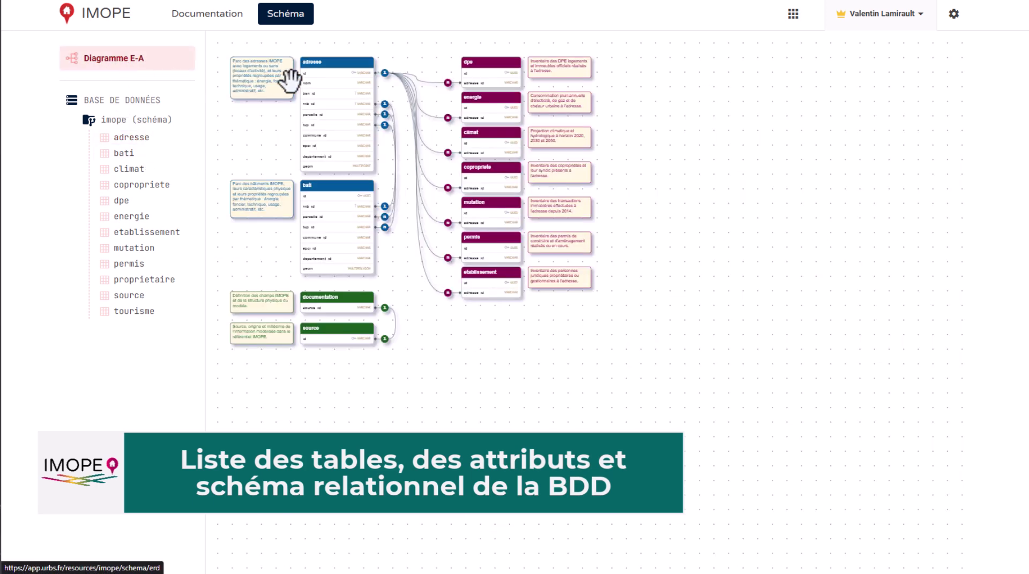
pyautogui.scroll(3, 335, 108)
pyautogui.scroll(-3, 567, 174)
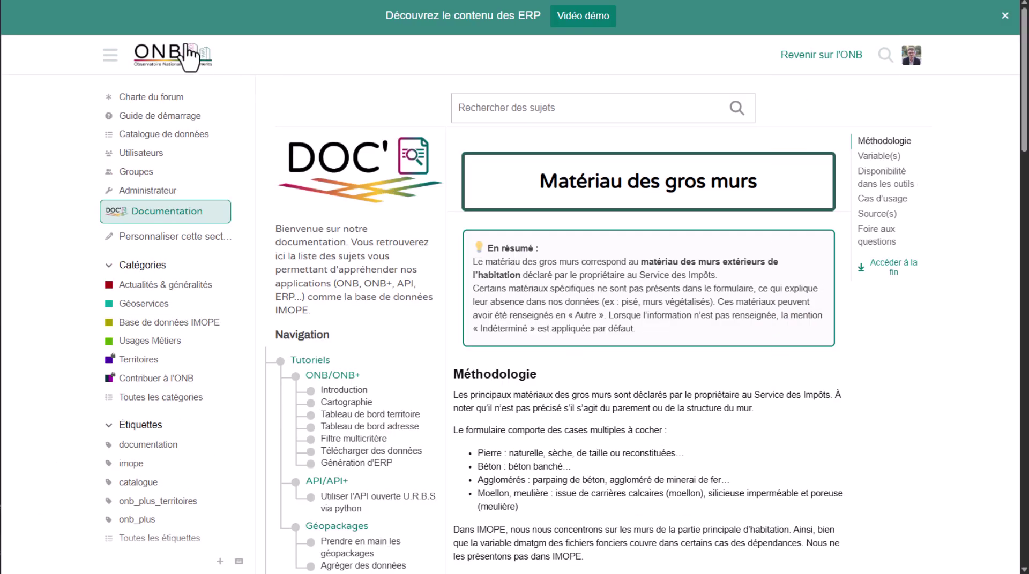
# Go to the ONB forum's category list and open the Rénovation énergétique subcategory of Usages Métiers
pyautogui.click(197, 59)
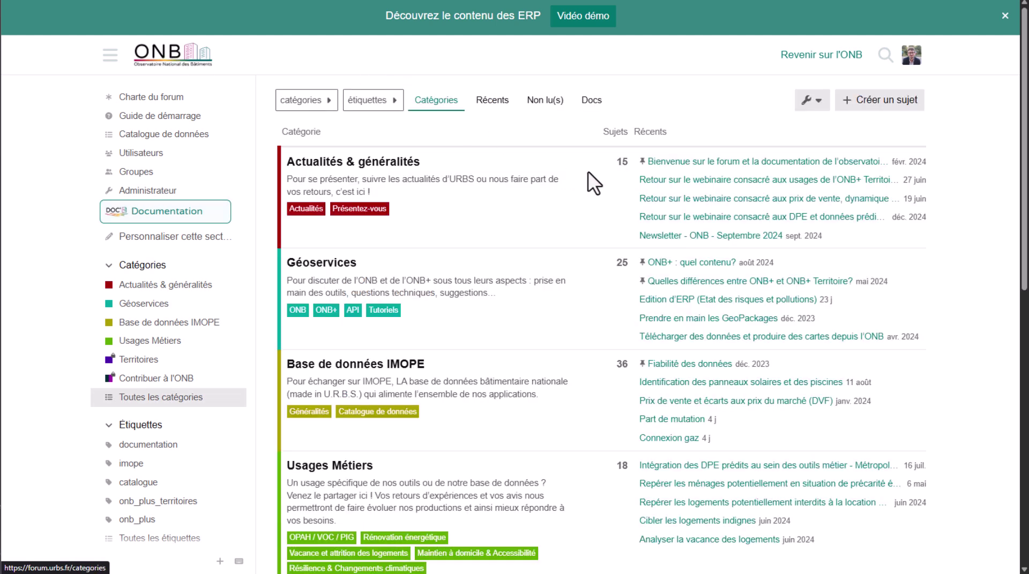
pyautogui.scroll(-5, 551, 143)
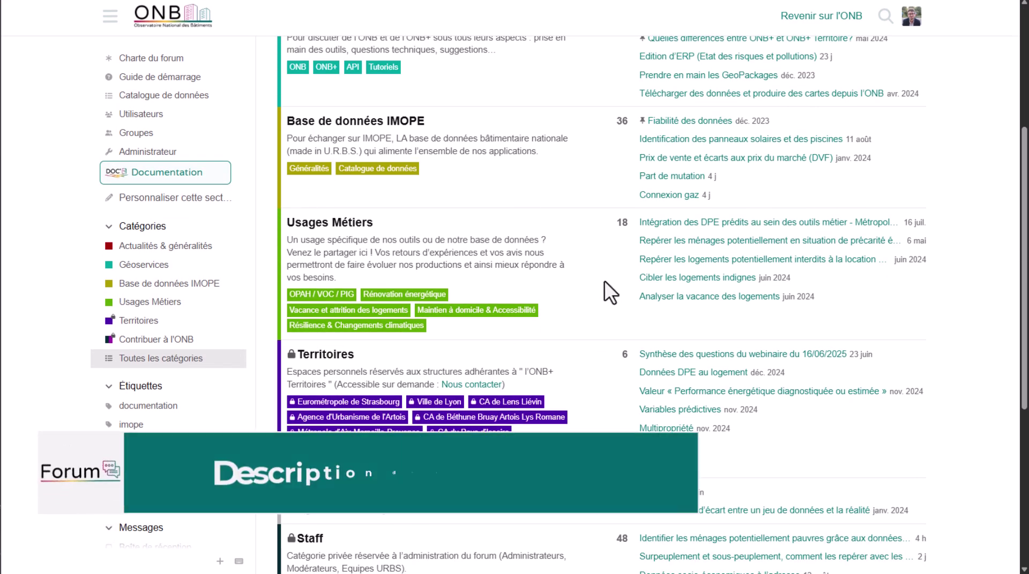
pyautogui.click(411, 298)
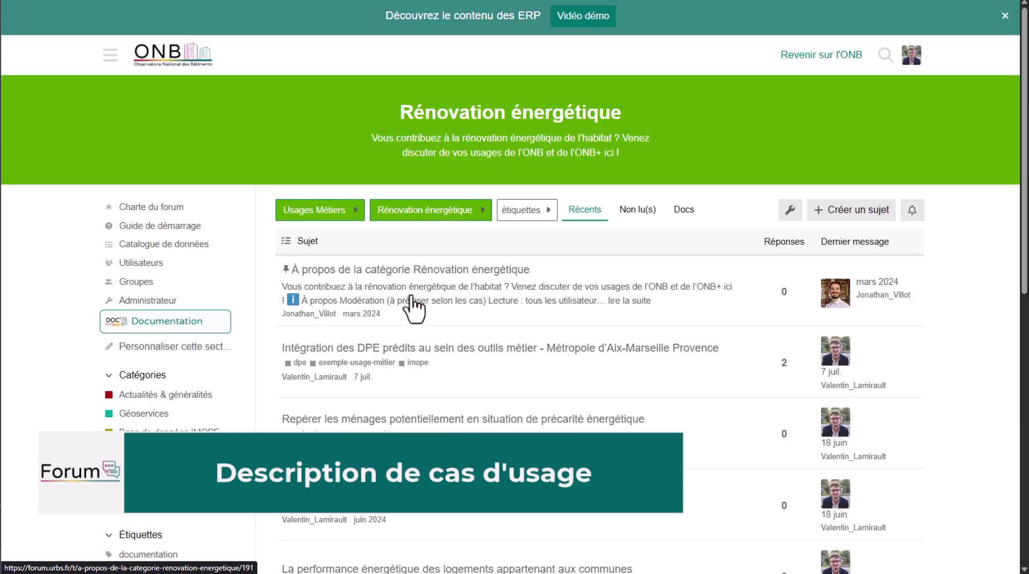